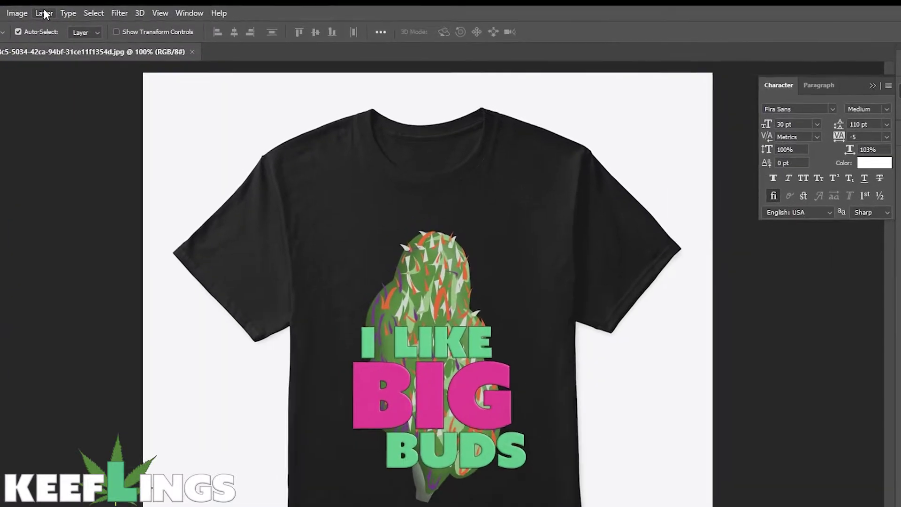
Add an empty Layer 1, then briefly hide and reshow the Background to check it
left_click(71, 10)
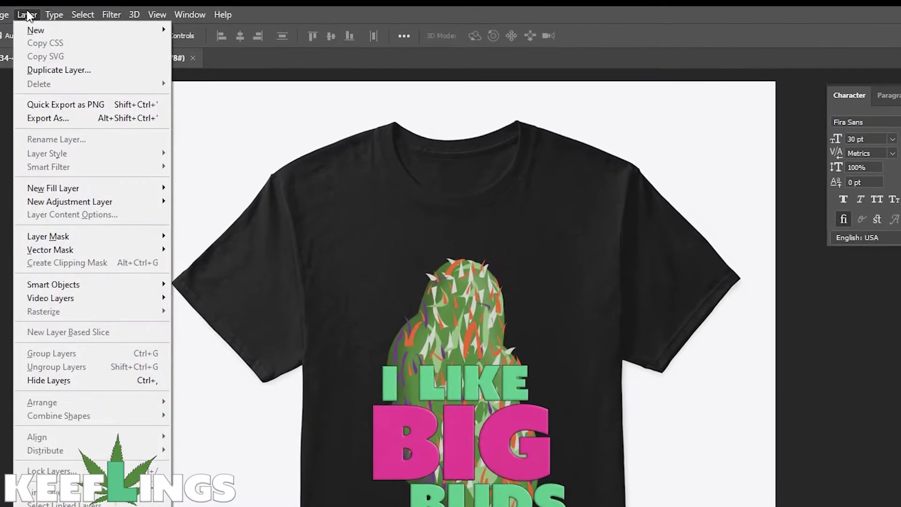
mouse_move(79, 25)
left_click(195, 29)
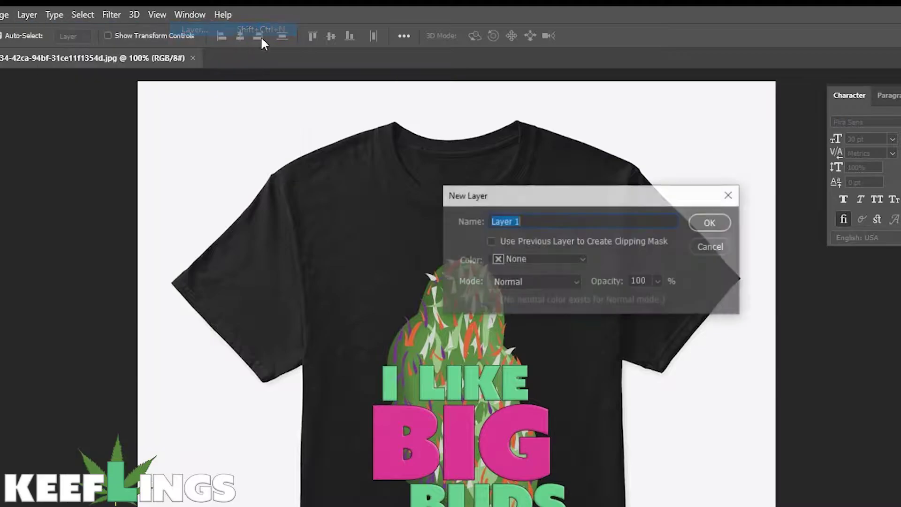
left_click(709, 223)
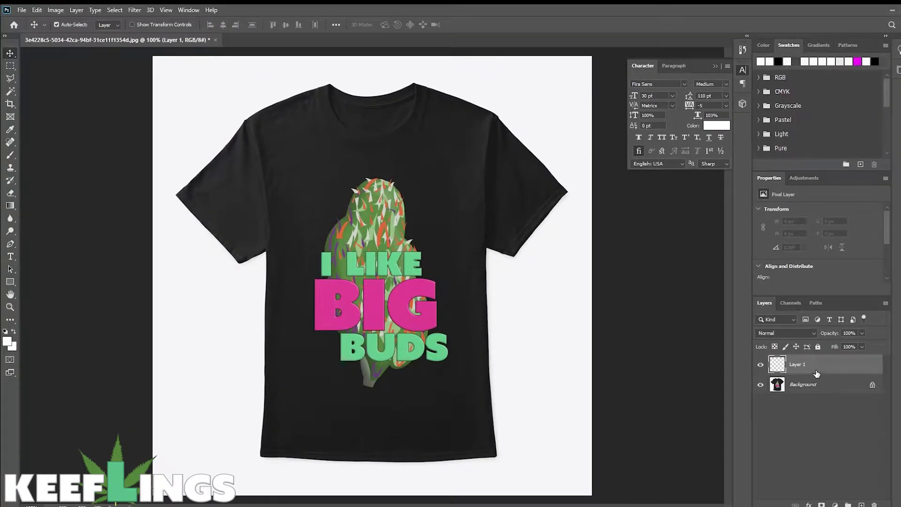
left_click(760, 385)
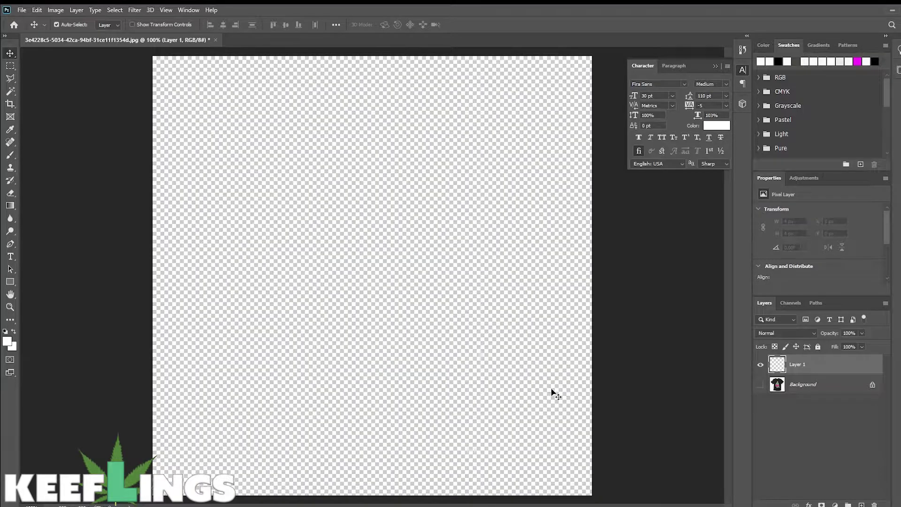
left_click(760, 385)
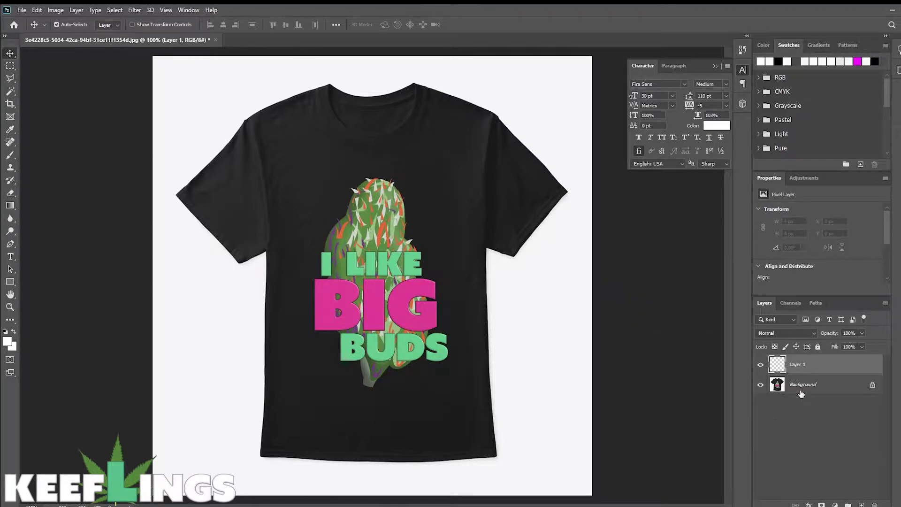
Unlock the Background as Layer 0, drag it above Layer 1, and pick the Magic Wand
left_click(872, 387)
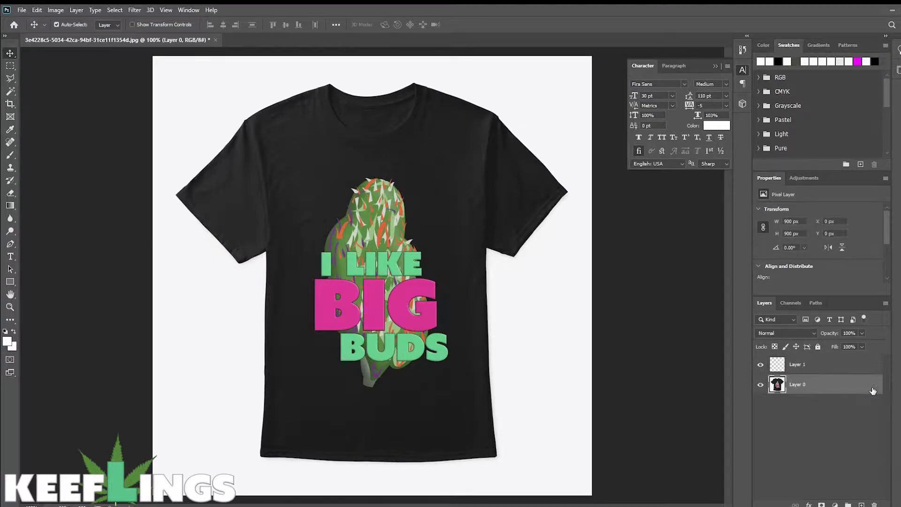
left_click_drag(822, 389, 817, 360)
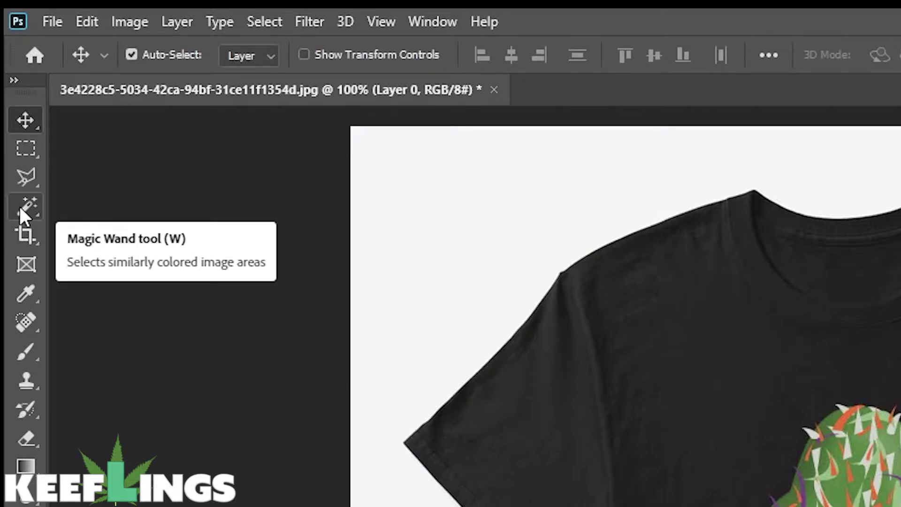
left_click(20, 206)
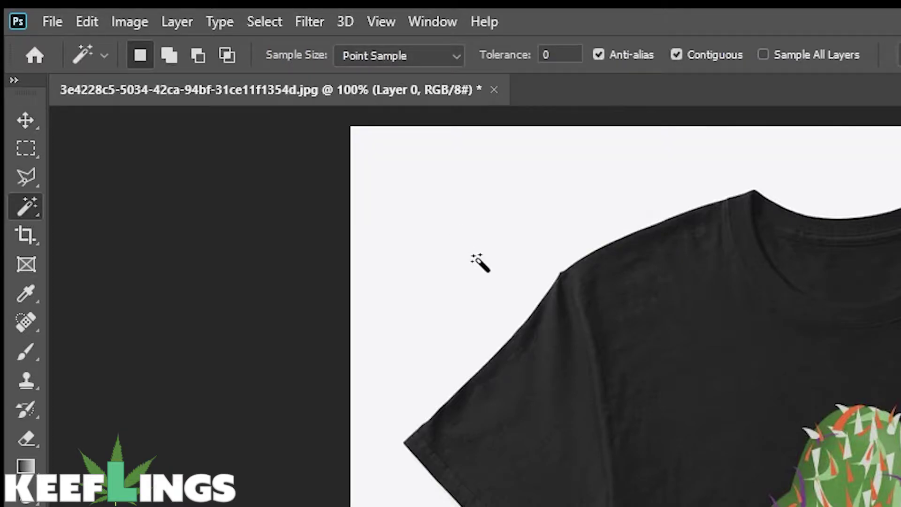
Raise the Magic Wand tolerance to about 48, select the white backdrop, and delete it
left_click(477, 259)
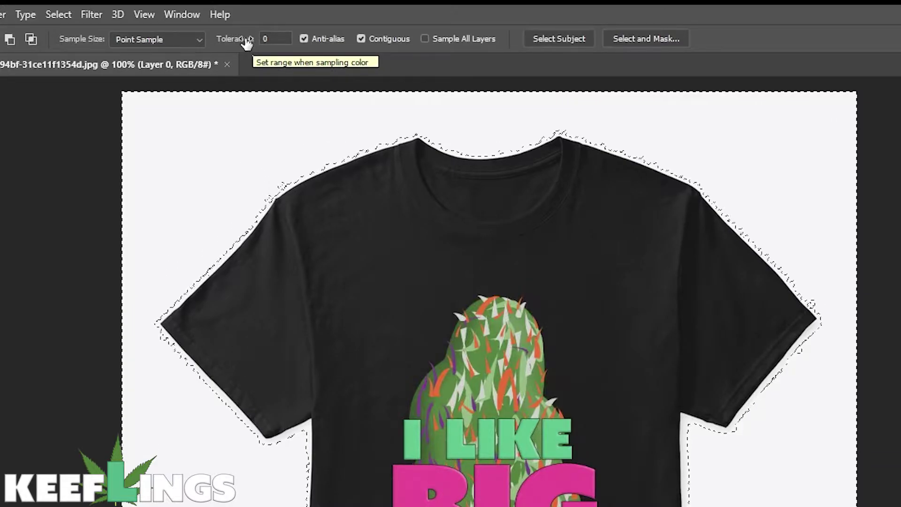
left_click_drag(246, 42, 291, 44)
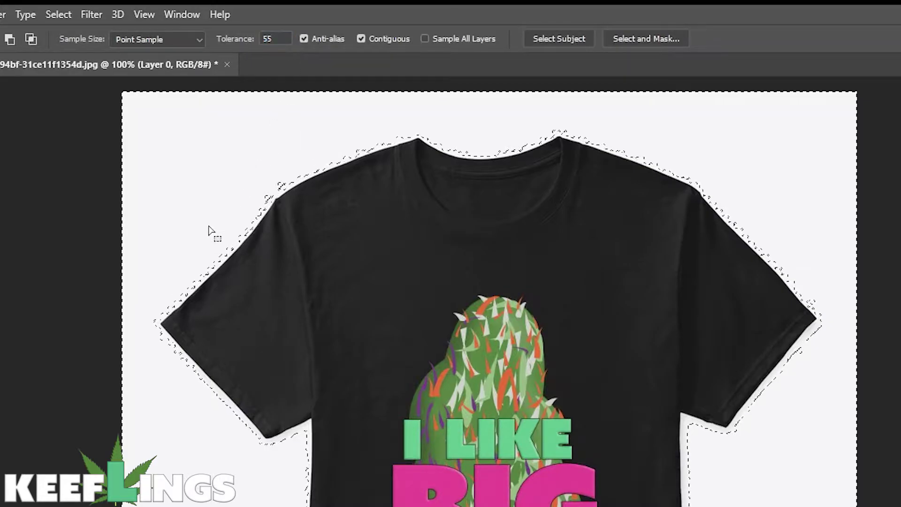
left_click(61, 229)
left_click(192, 199)
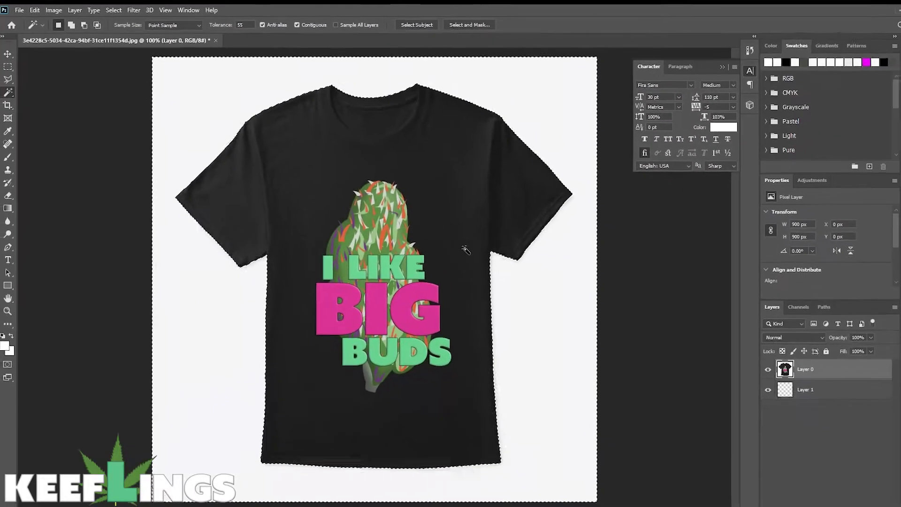
mouse_move(221, 29)
left_mouse_down()
mouse_move(233, 28)
mouse_move(217, 27)
left_mouse_up()
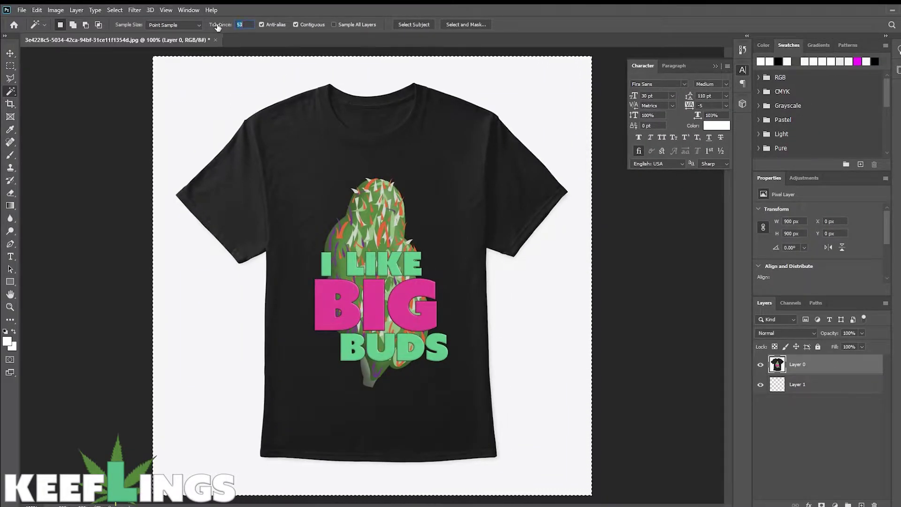
left_click(222, 132)
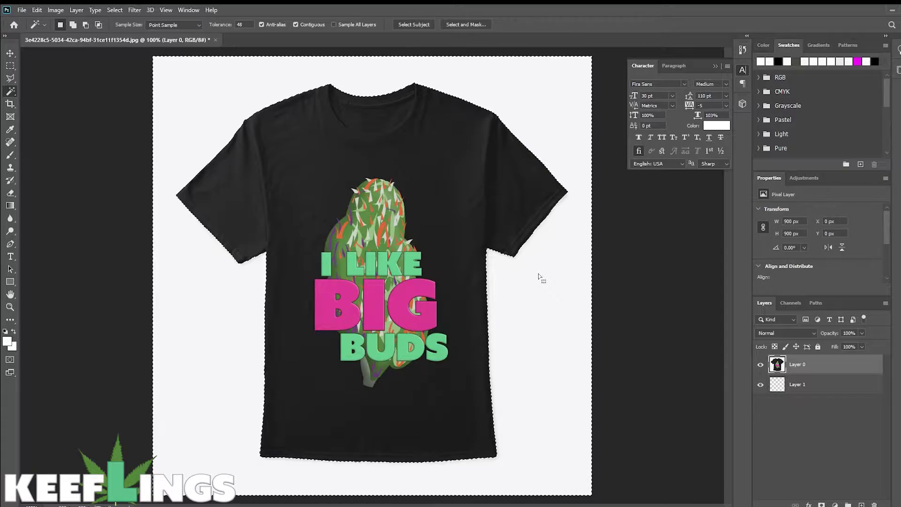
key("Delete")
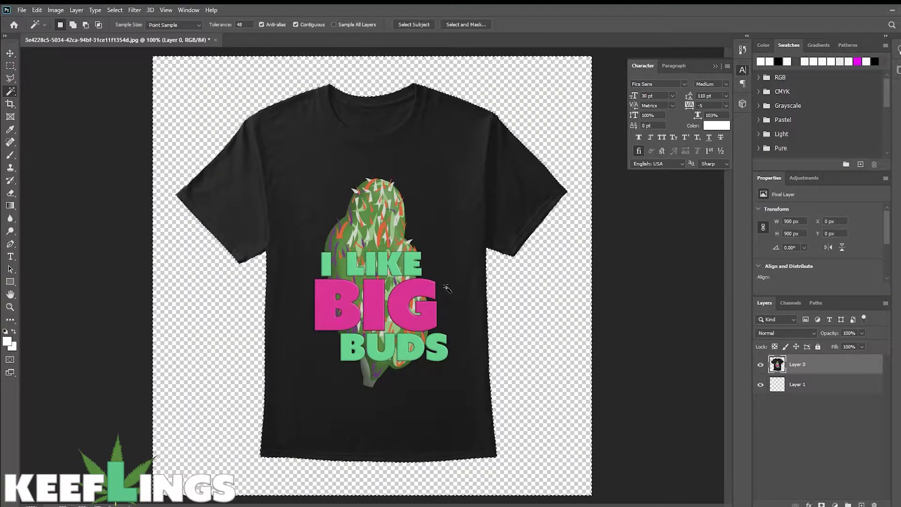
Deselect and Quick Export the cut-out shirt as a PNG
left_click(11, 66)
key("ctrl+d")
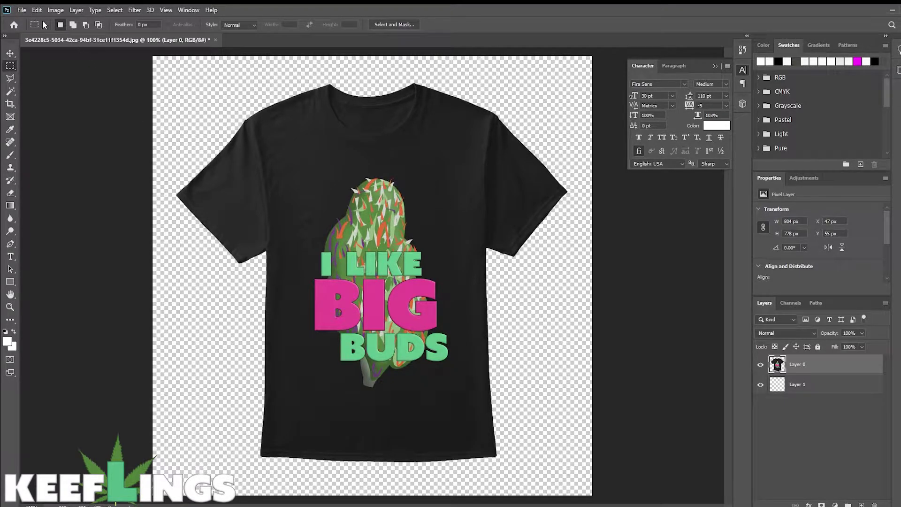
left_click(21, 10)
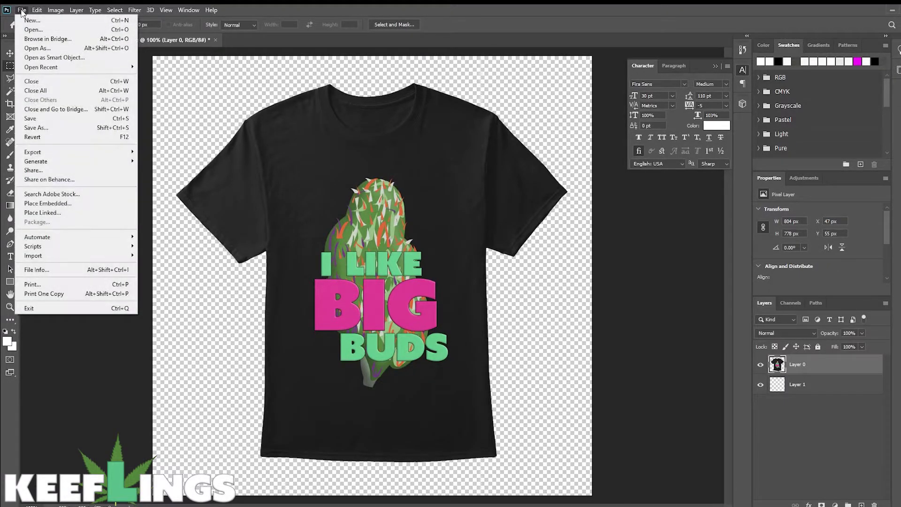
left_click(24, 13)
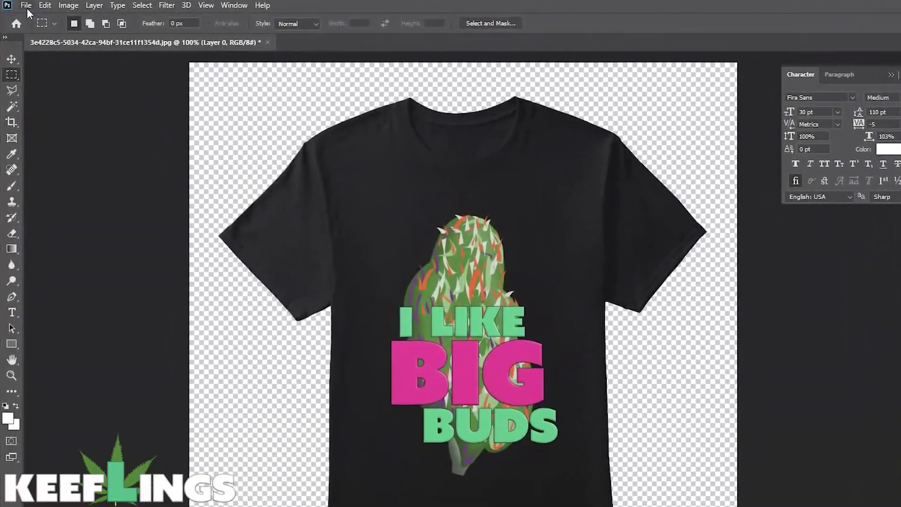
left_click(20, 10)
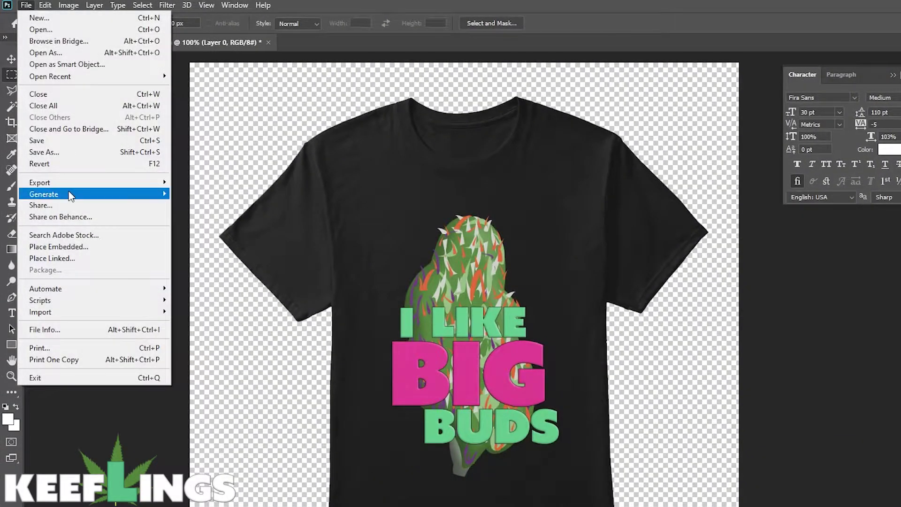
mouse_move(76, 186)
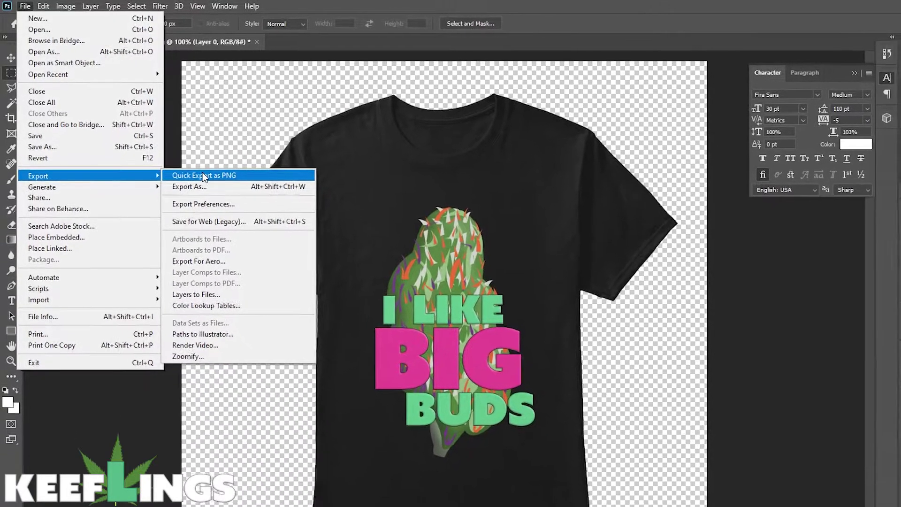
left_click(209, 182)
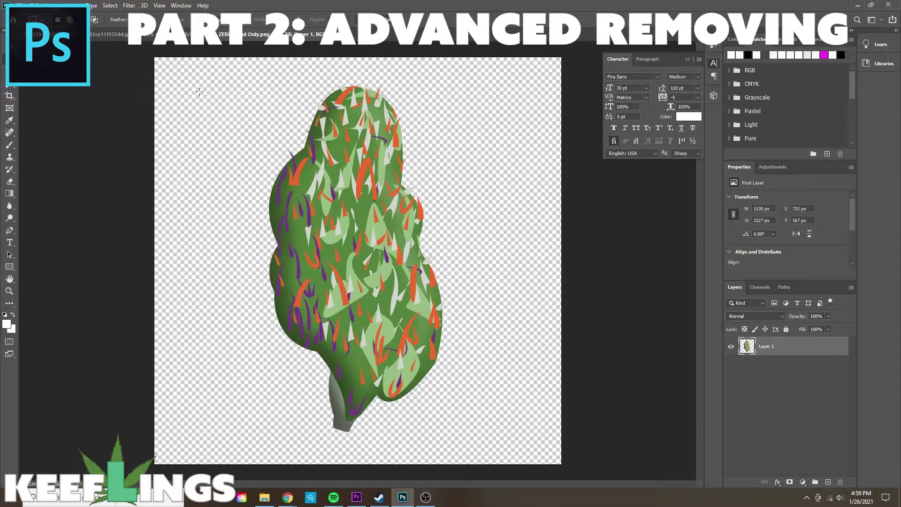
Copy the whole bud artwork and paste it into the T-shirt document as Layer 2
left_click_drag(221, 67, 478, 458)
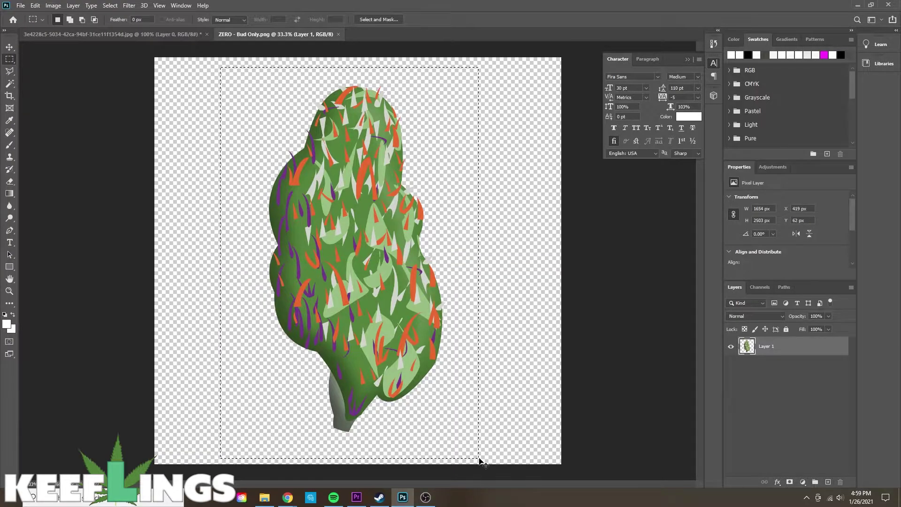
left_click(117, 33)
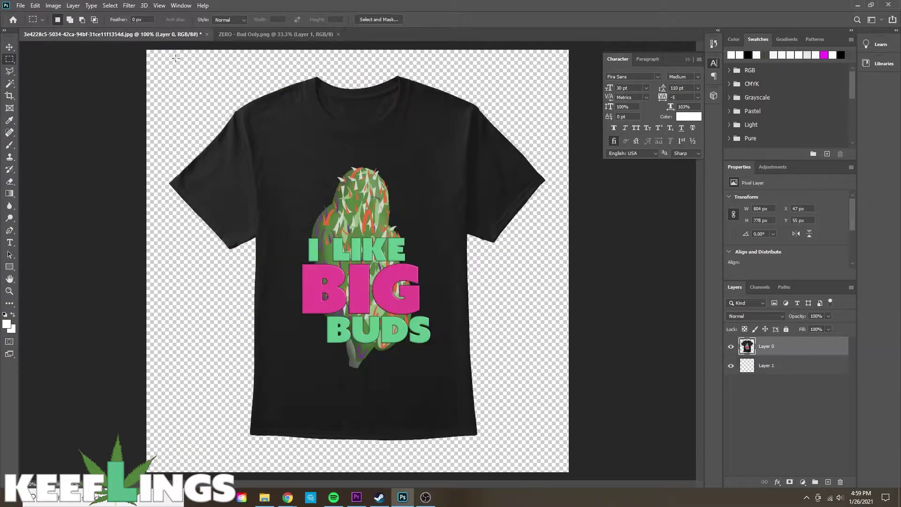
key("ctrl+v")
Move Layer 2 below the shirt and shift the bud pattern to fill the backdrop
left_click_drag(817, 353, 813, 376)
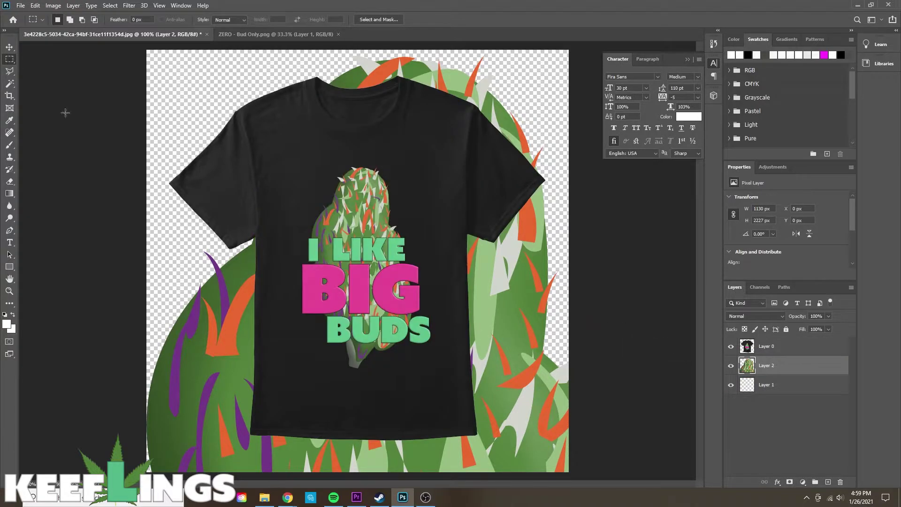
left_click(9, 47)
left_click_drag(530, 388, 507, 99)
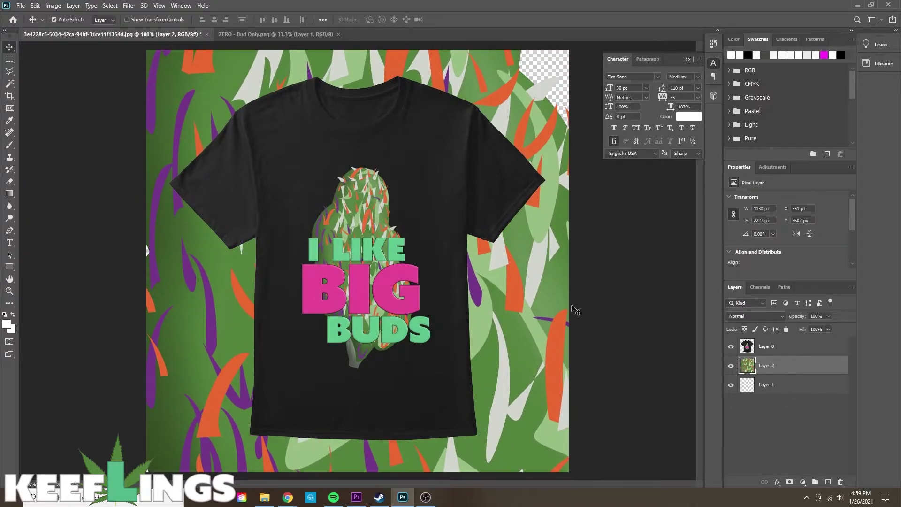
left_click_drag(518, 331, 508, 342)
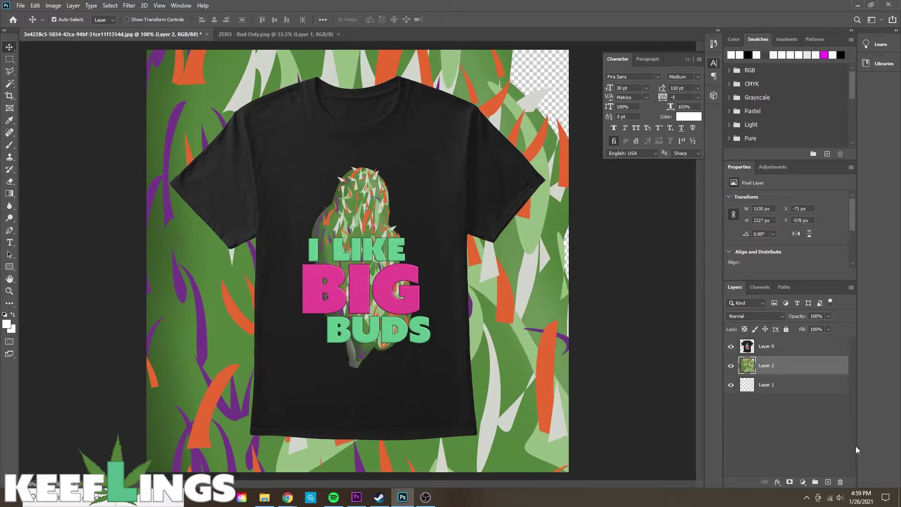
Duplicate Layer 2 as Layer 2 copy and shift it to the right
right_click(776, 366)
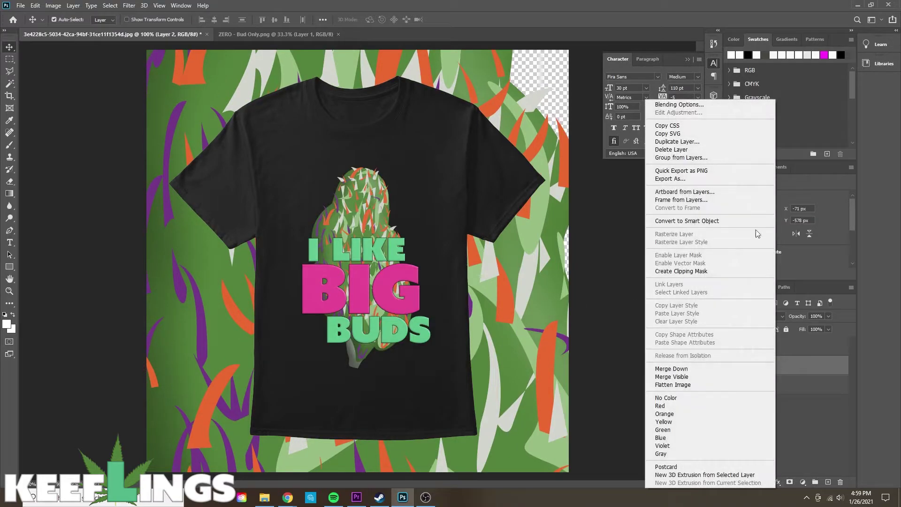
left_click(718, 140)
left_click(529, 140)
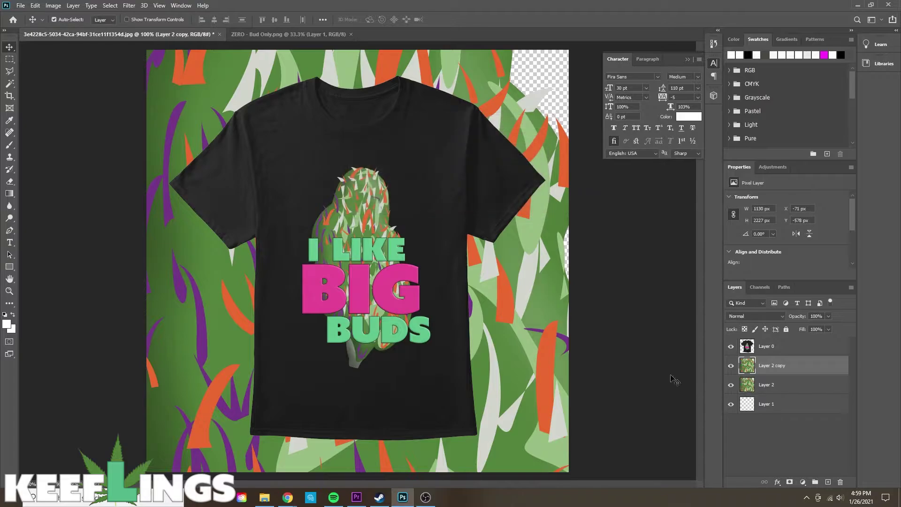
left_click_drag(157, 86, 331, 65)
Merge the shirt, Layer 2 and its copy into a single Layer 0
left_click(794, 390)
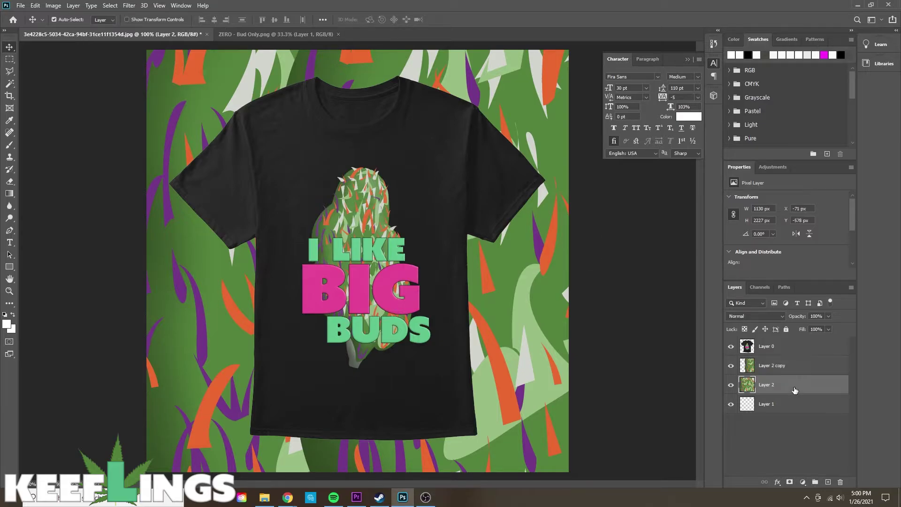
left_click(796, 346, "shift")
right_click(787, 348)
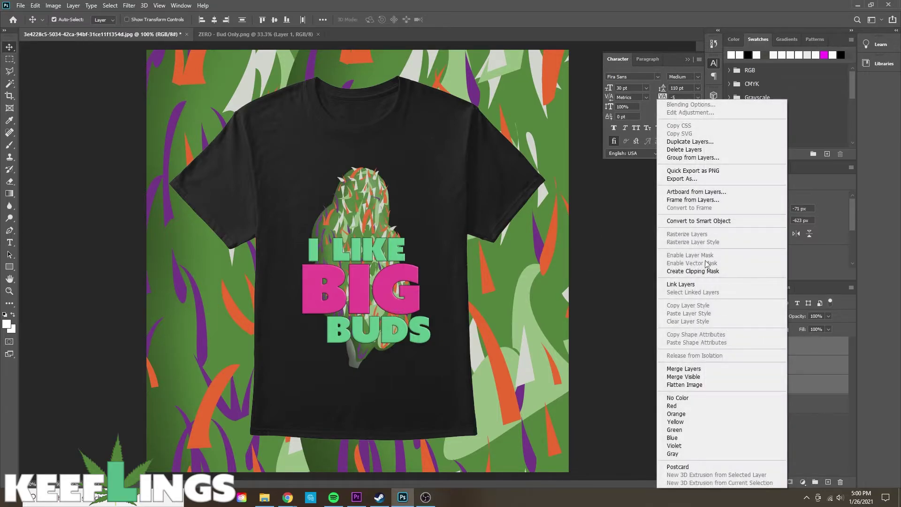
left_click(710, 370)
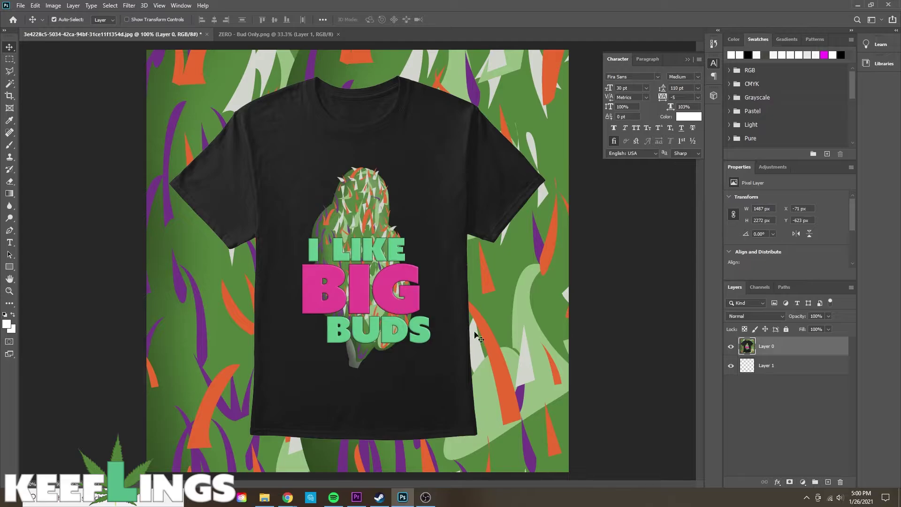
left_click(11, 86)
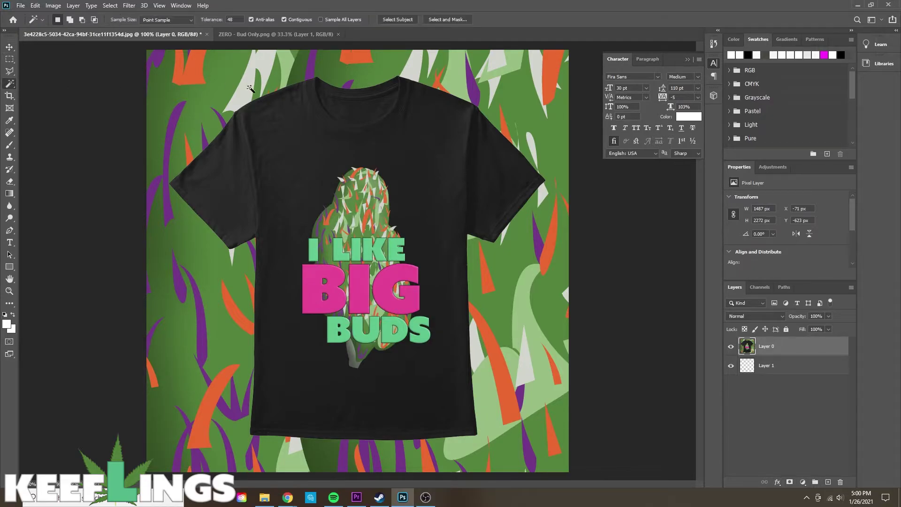
Magic-wand select the green bud-pattern strip to the left of the shirt
left_click(194, 114)
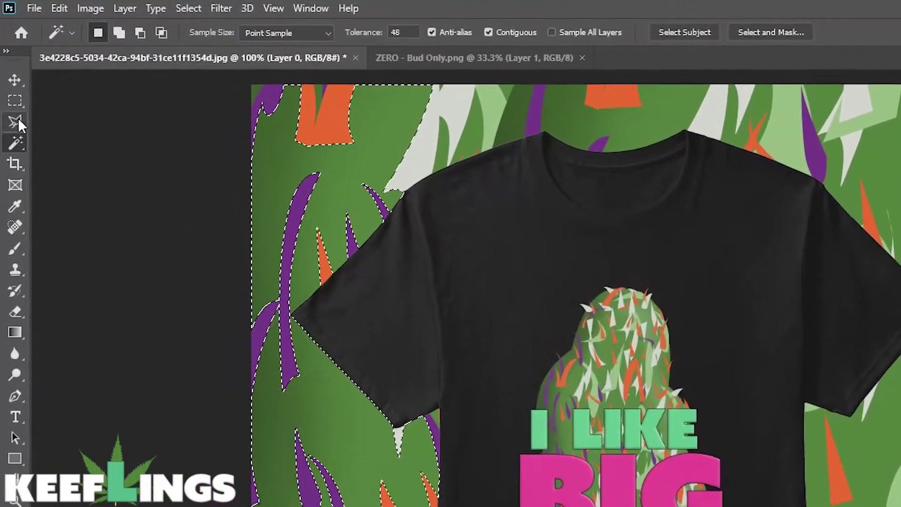
left_click(11, 86)
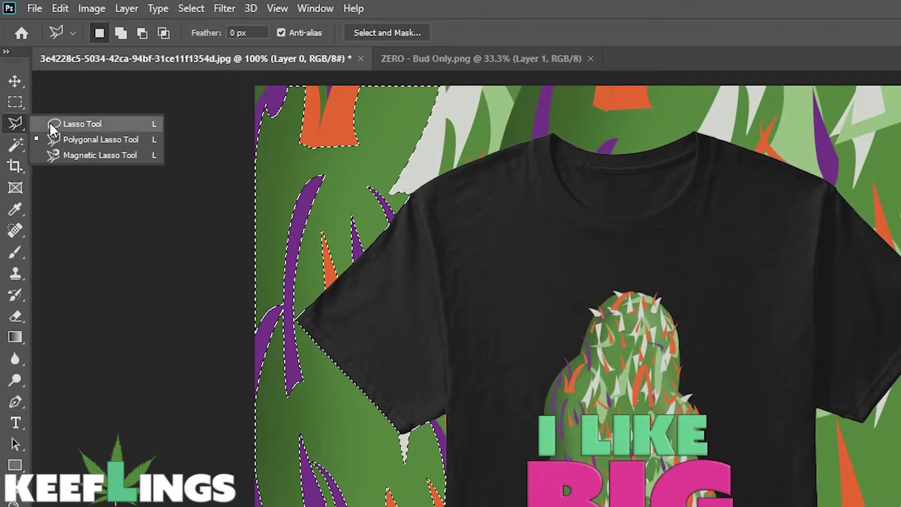
Trace the shirt's edge with the Magnetic Lasso, anchoring at the sleeve corners, closing at the neckline
left_click(90, 155)
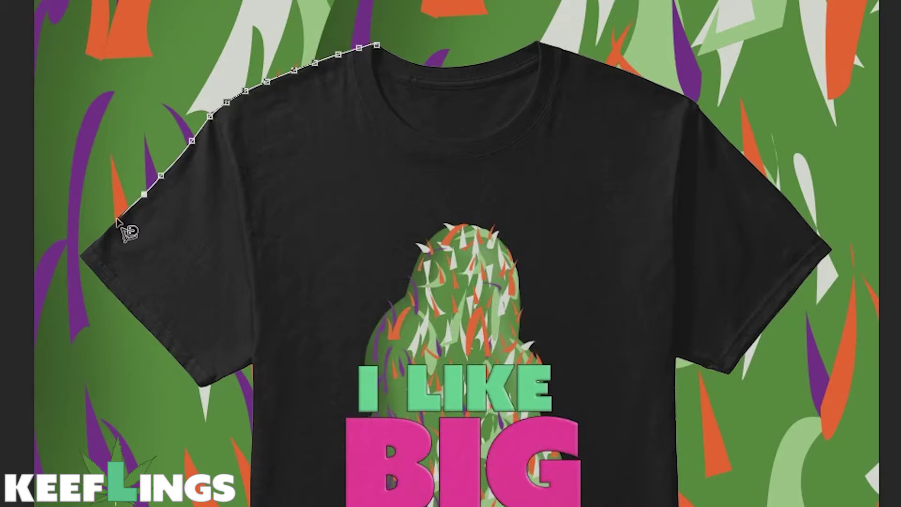
left_click(80, 257)
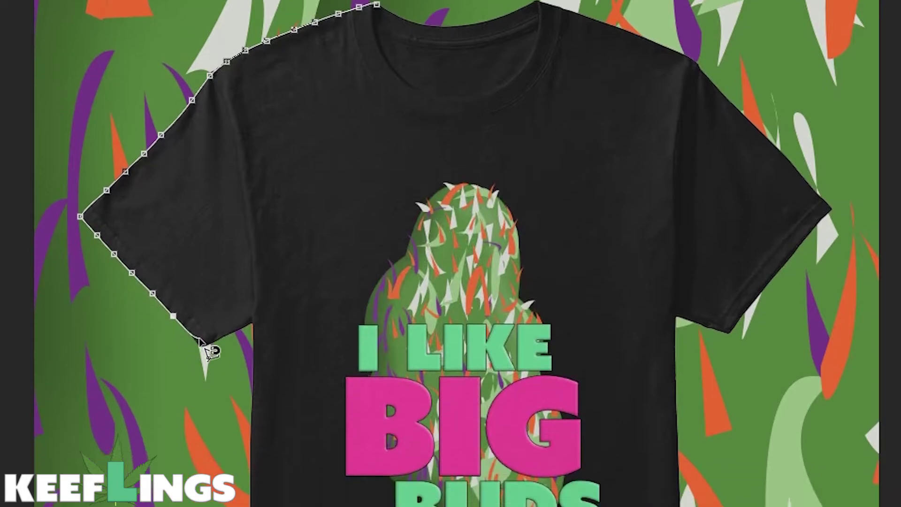
left_click(203, 272)
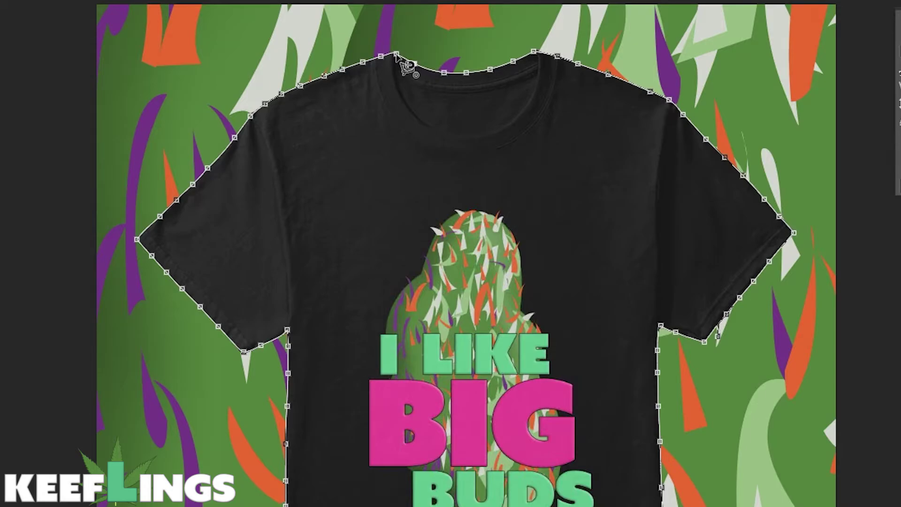
left_click(397, 54)
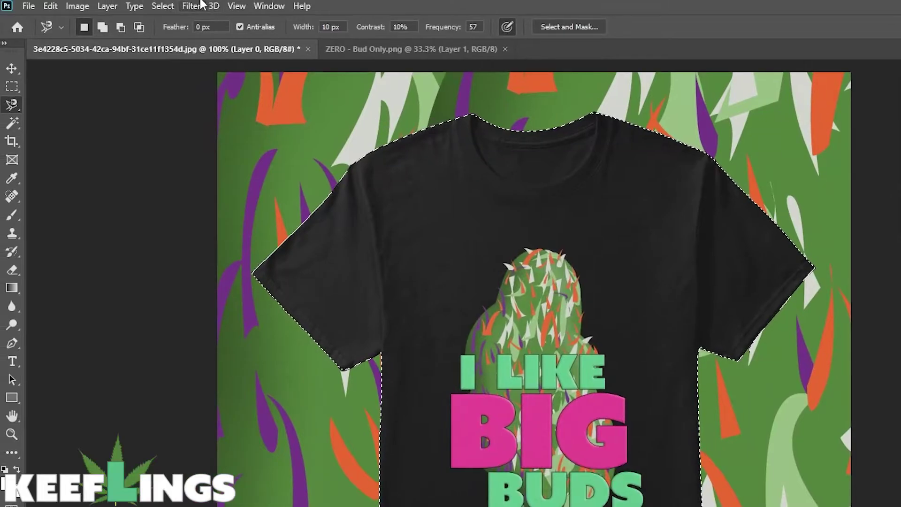
Invert the shirt selection and delete the surrounding bud-pattern background
left_click(172, 6)
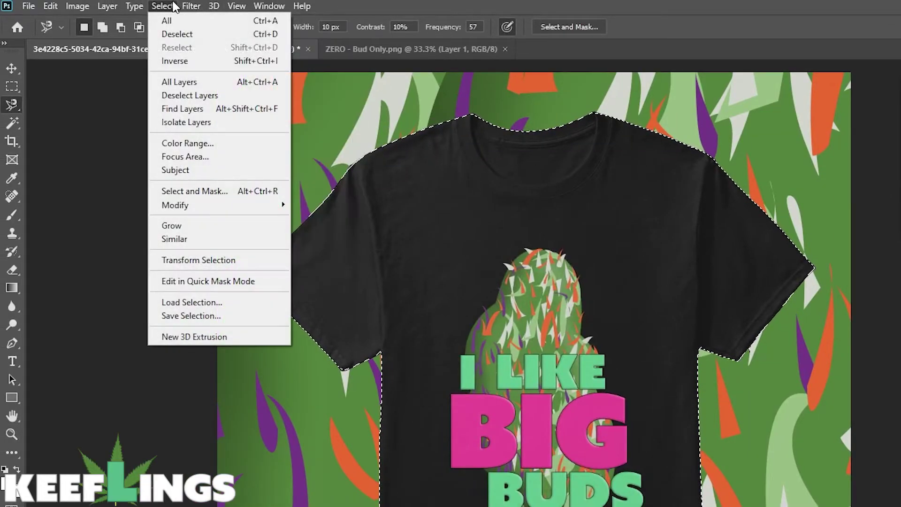
left_click(190, 60)
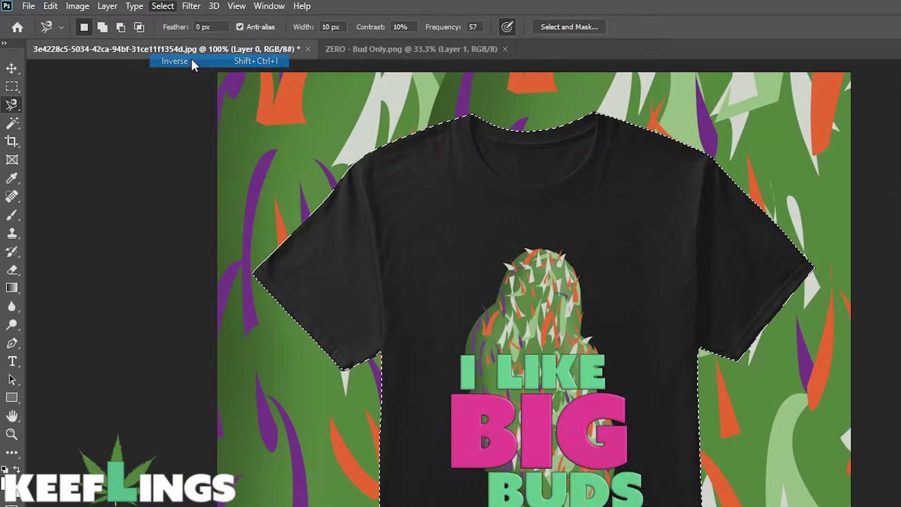
key("Delete")
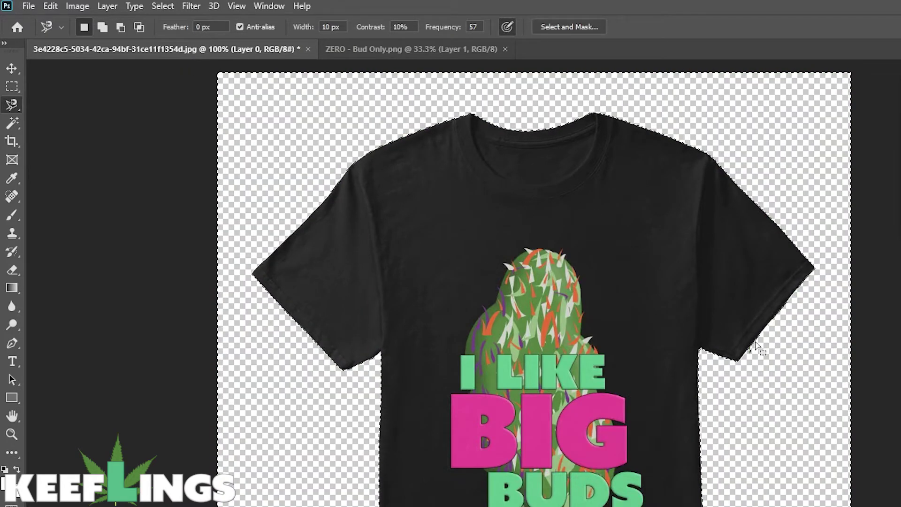
scroll(772, 357, "up", 10)
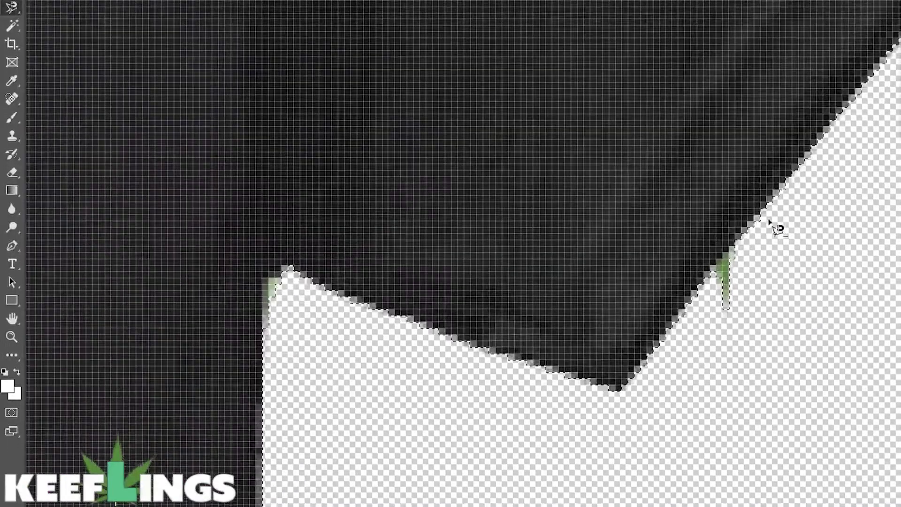
Trace a pen path around a green sliver by the sleeve, convert it to a selection, and delete it
scroll(708, 262, "down", 4)
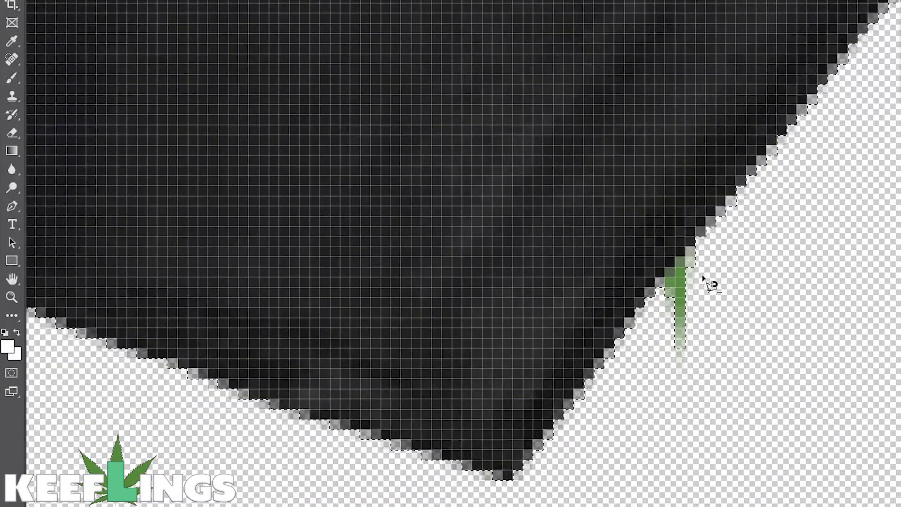
key("ctrl+d")
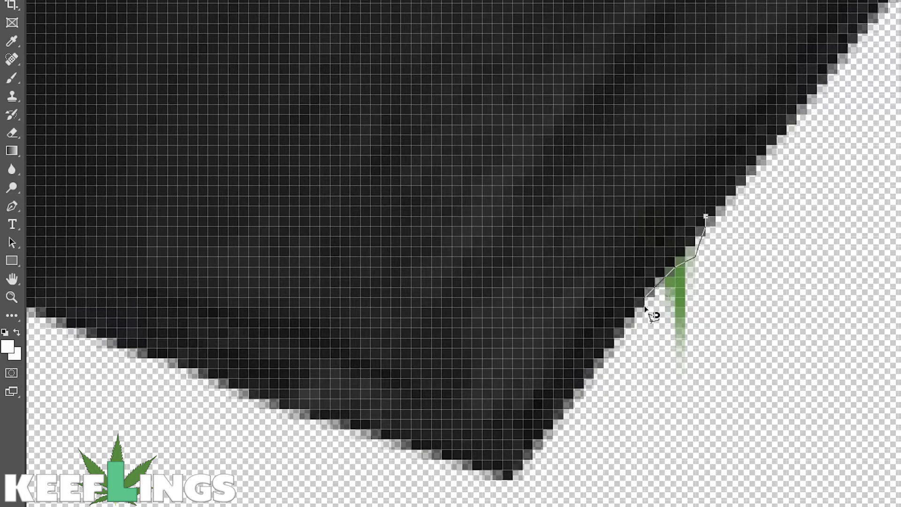
left_click(736, 246)
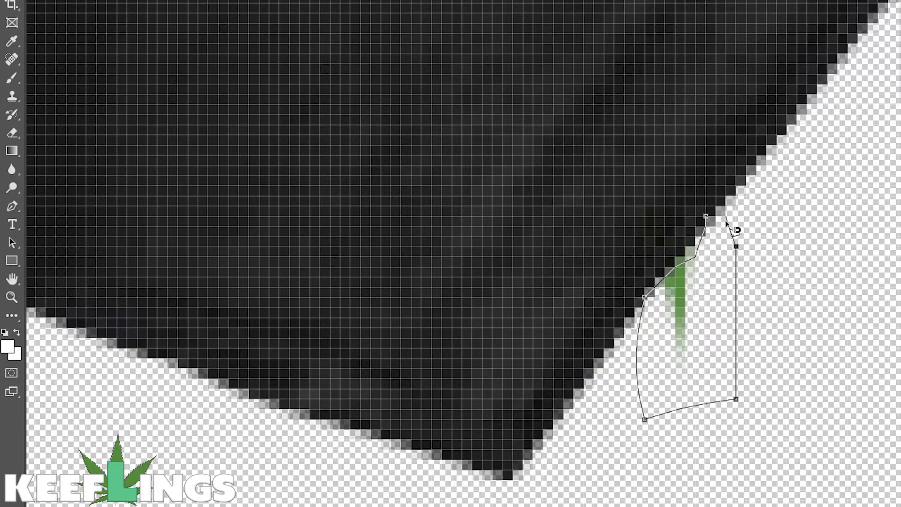
left_click(707, 218)
key("ctrl+Return")
key("Delete")
scroll(688, 292, "up", 3)
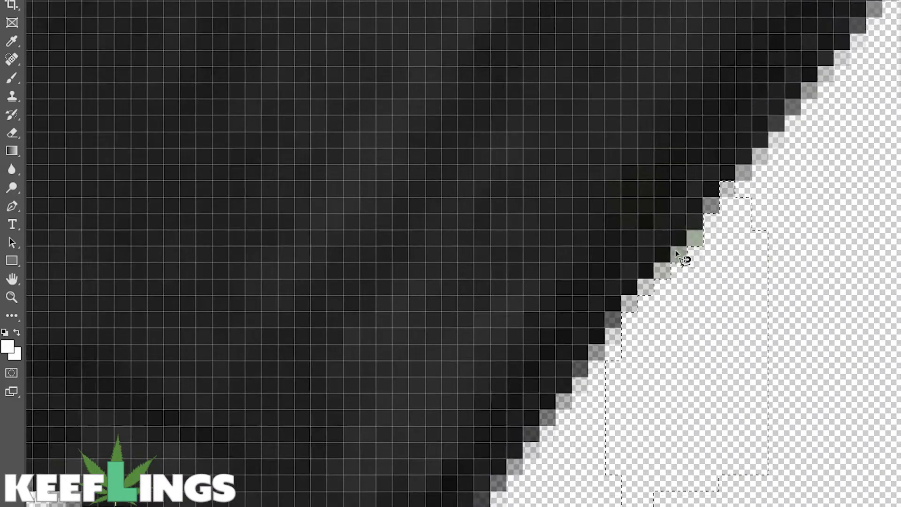
scroll(677, 253, "down", 1)
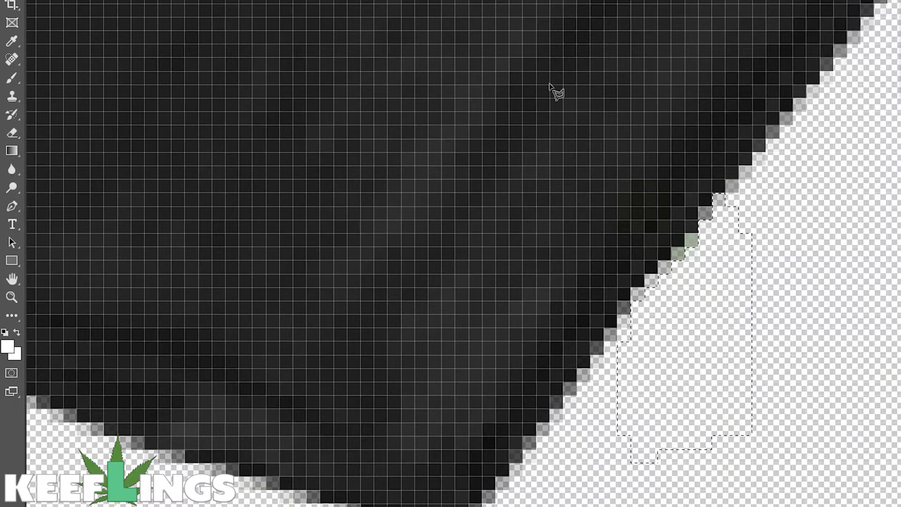
Lasso-select the remaining stray green pixels along the sleeve edge and clean them up
left_click(593, 357)
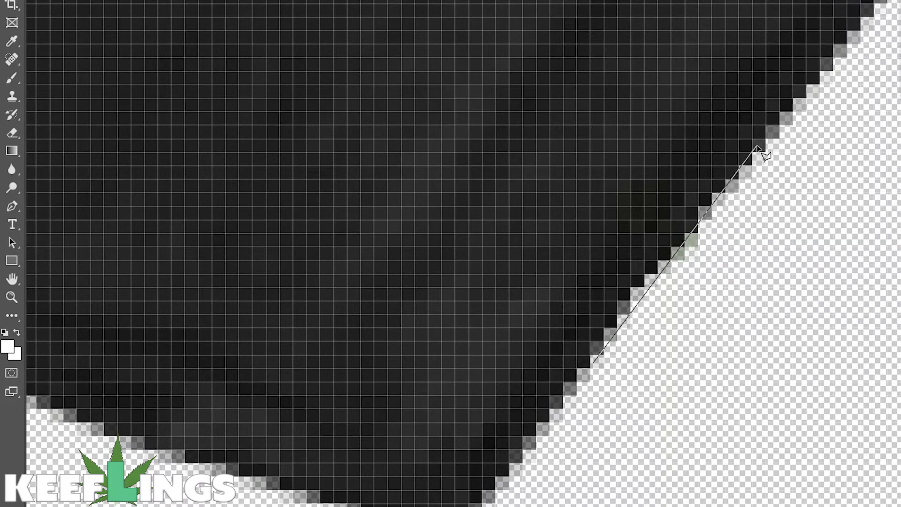
left_click(831, 216)
left_click(685, 430)
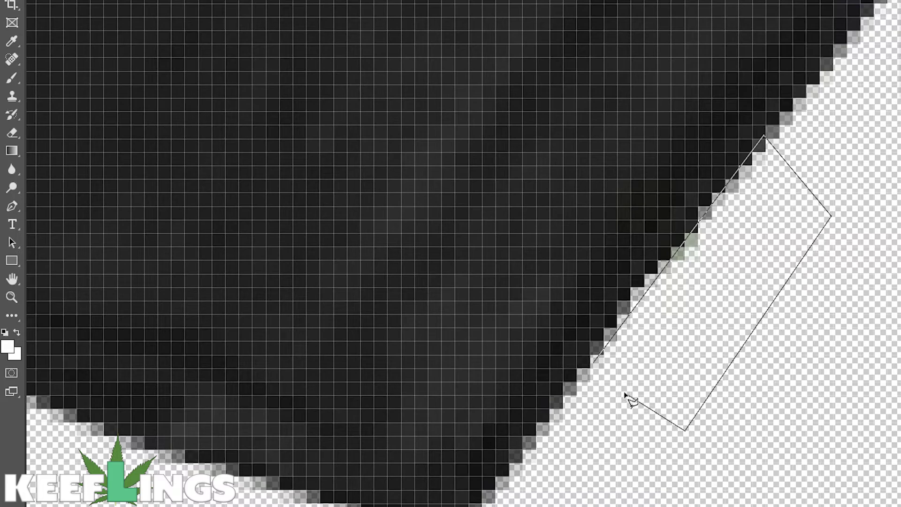
left_click(597, 367)
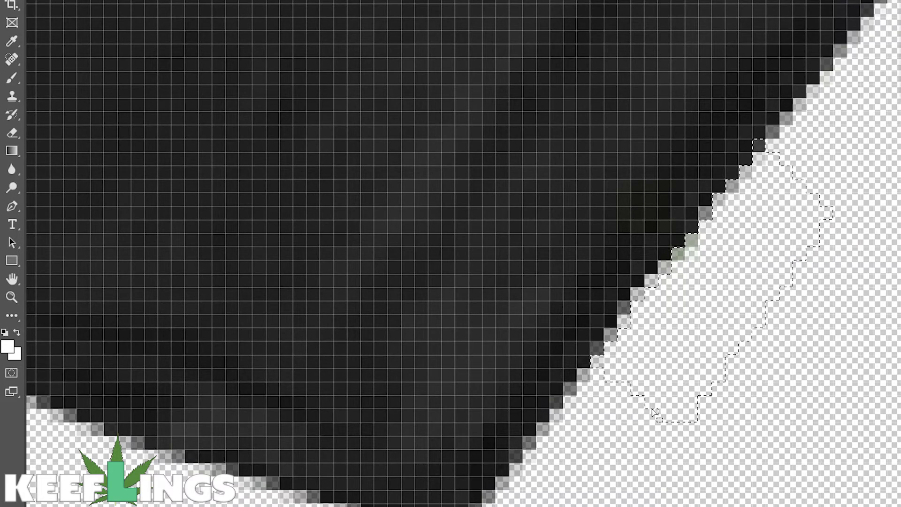
scroll(654, 412, "down", 5)
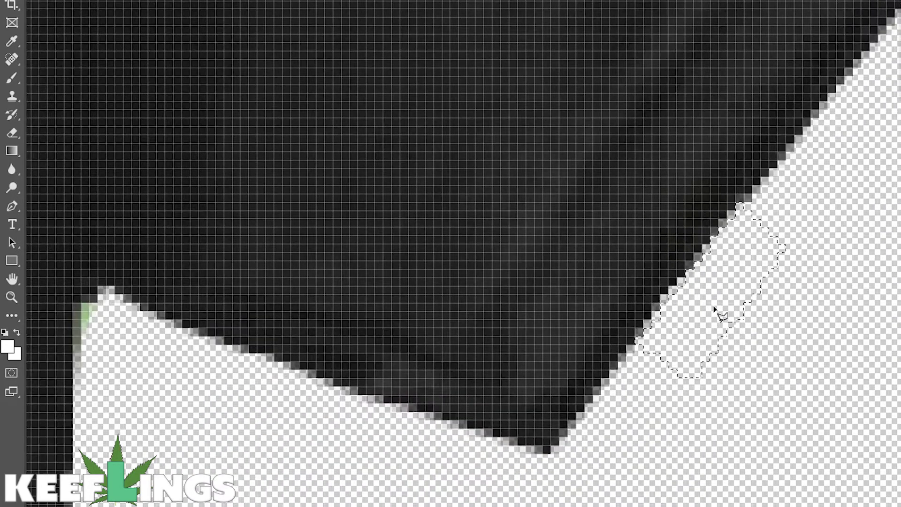
scroll(716, 310, "up", 3)
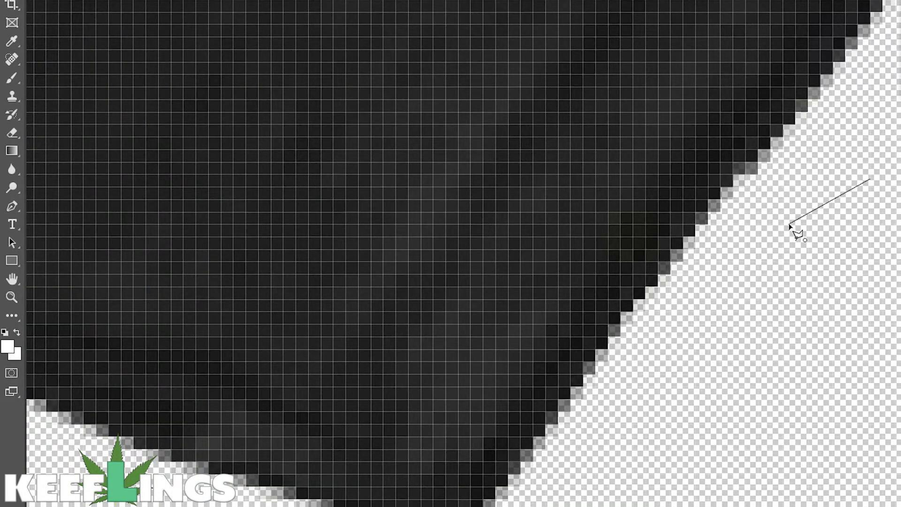
key("ctrl+z")
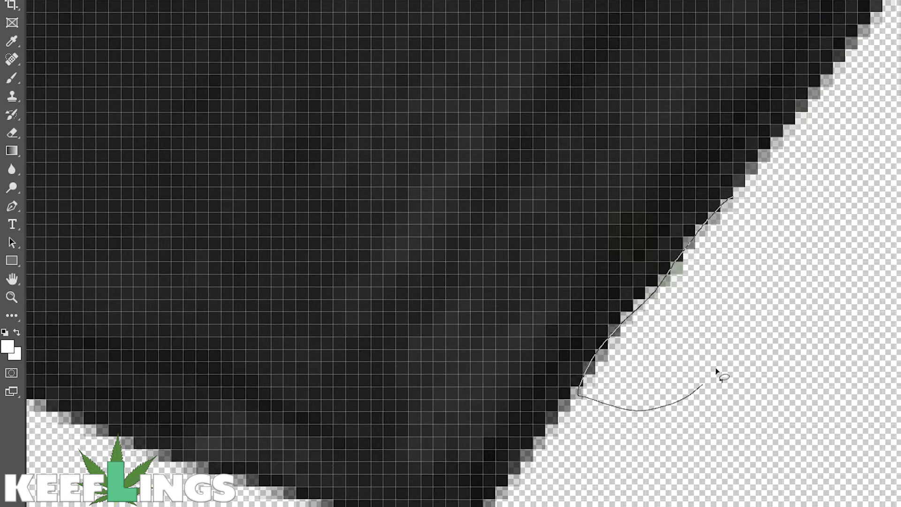
left_click_drag(728, 232, 731, 216)
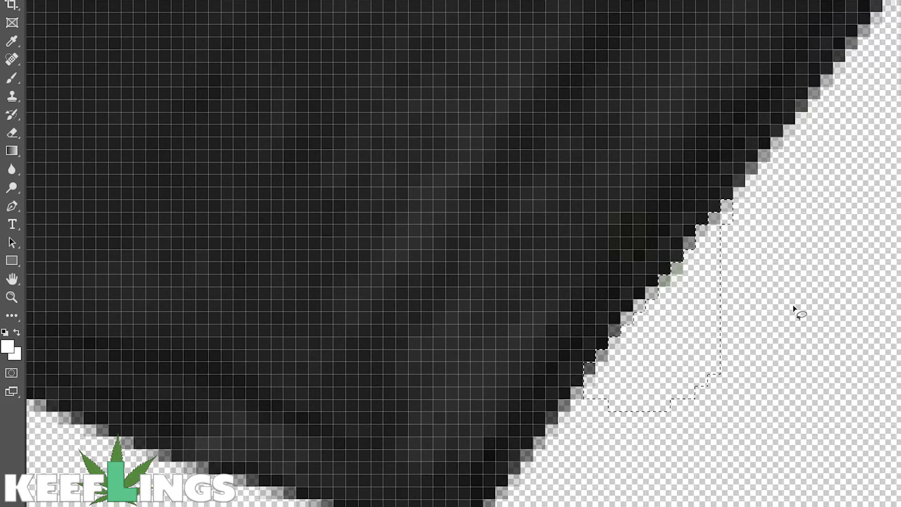
key("ctrl+d")
scroll(801, 302, "down", 5)
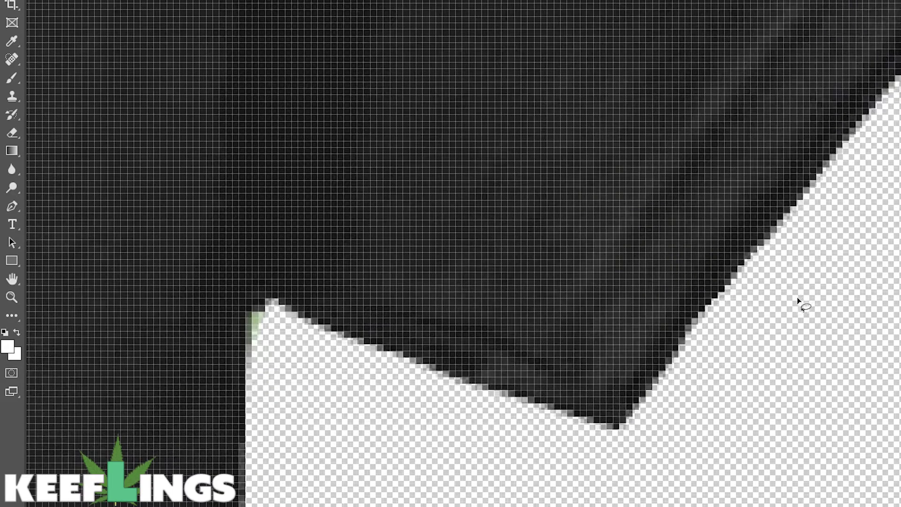
scroll(477, 216, "up", 5)
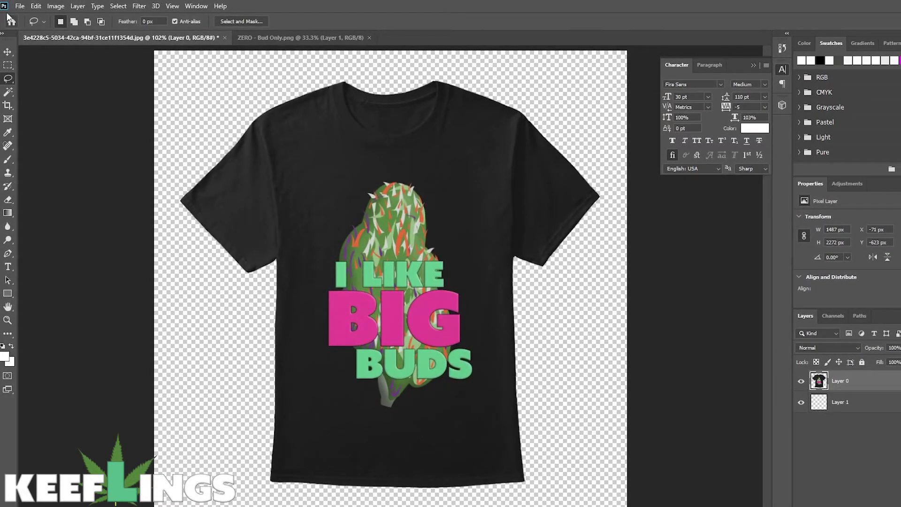
Select a rectangle around the whole cut-out T-shirt and copy it
left_click(8, 66)
left_click_drag(170, 57, 609, 506)
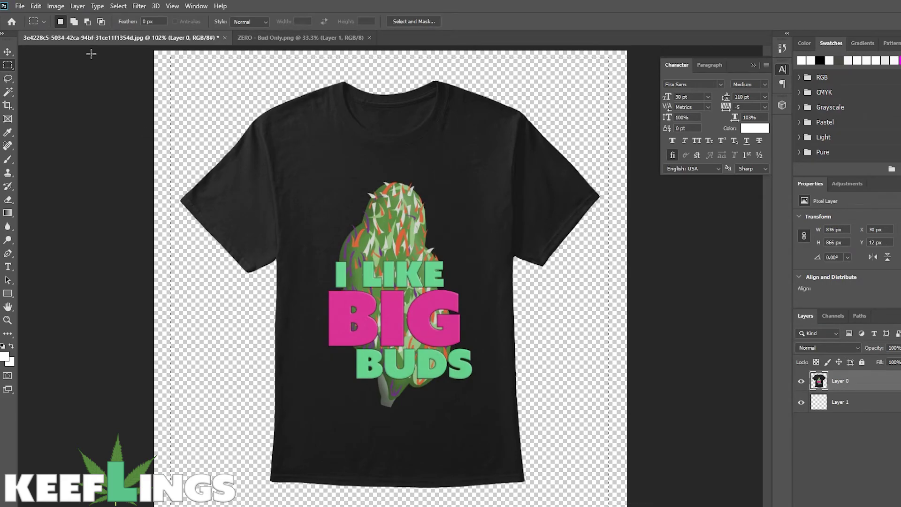
left_click(35, 6)
left_click(46, 77)
Paste the shirt into ZERO - Bud Only.png as Layer 2 and position it over the bud's lower middle
left_click(290, 36)
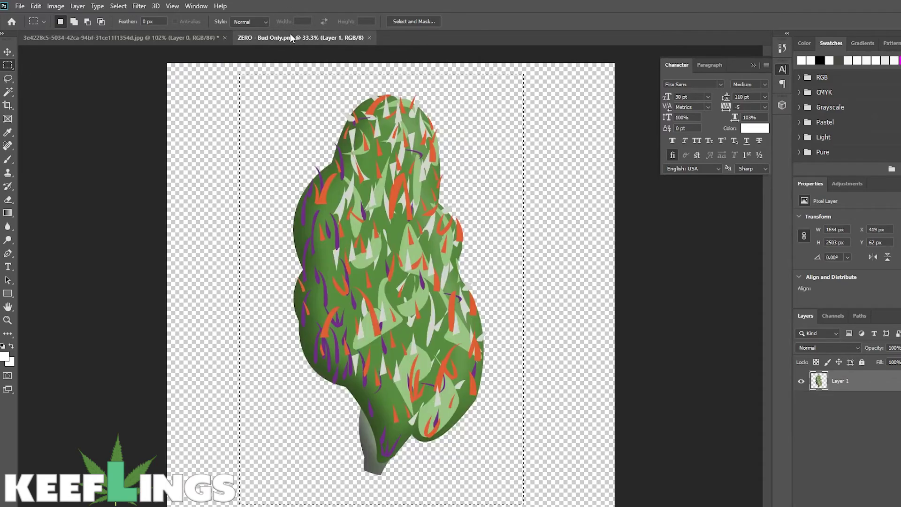
key("ctrl+v")
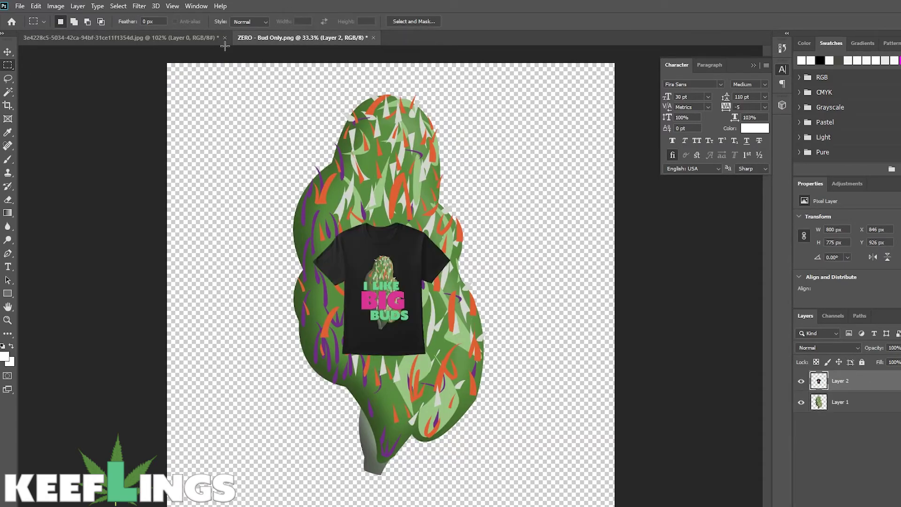
left_click(9, 53)
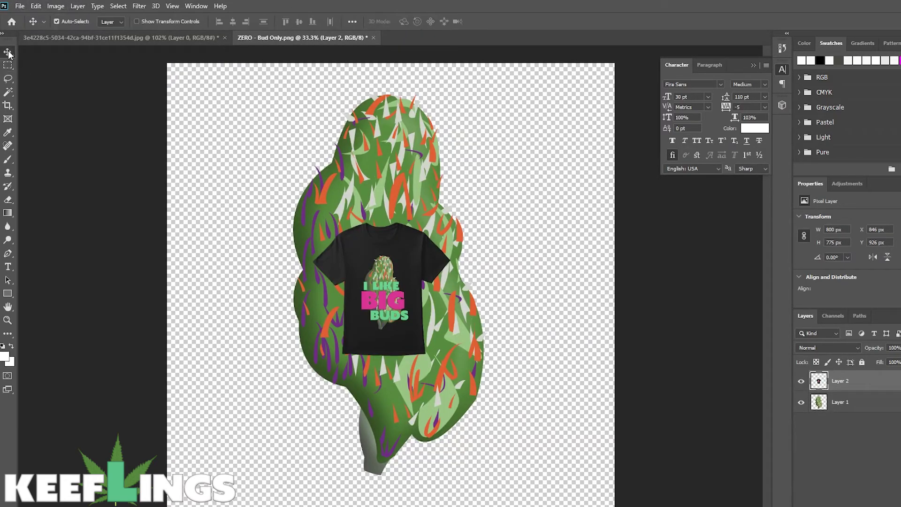
mouse_move(405, 315)
left_mouse_down()
mouse_move(419, 313)
mouse_move(408, 324)
mouse_move(420, 382)
mouse_move(406, 352)
mouse_move(411, 316)
left_mouse_up()
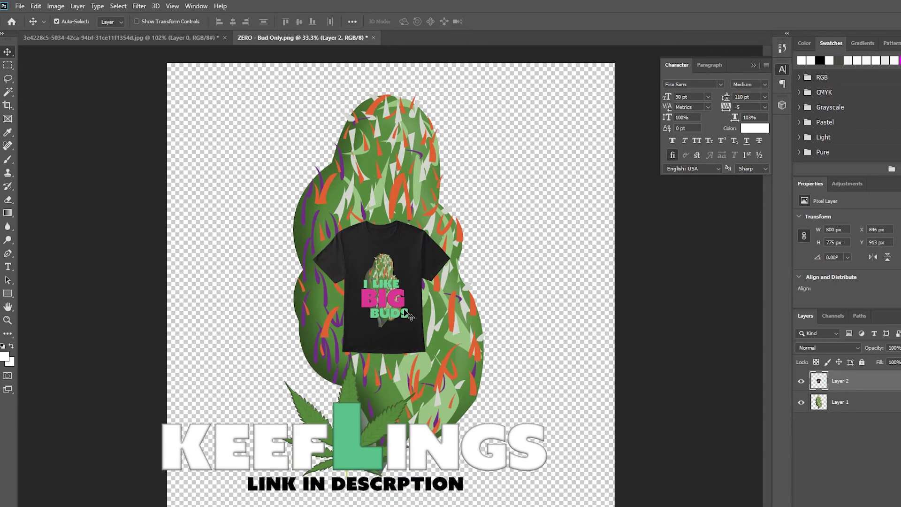
mouse_move(396, 296)
left_mouse_down()
mouse_move(441, 334)
mouse_move(436, 341)
mouse_move(422, 307)
mouse_move(401, 295)
left_mouse_up()
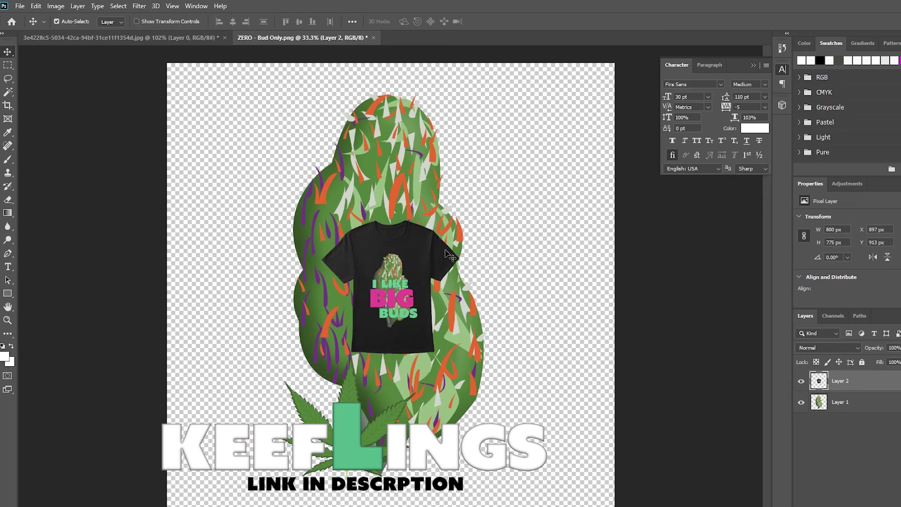